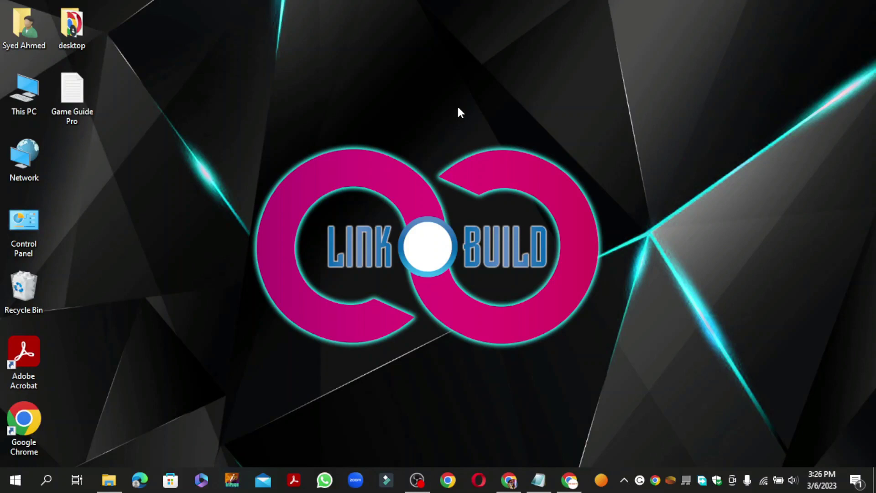
# - Launch Chrome from the taskbar and load papaly.com
pyautogui.click(570, 479)
pyautogui.click(295, 33)
pyautogui.write('papaly.com')
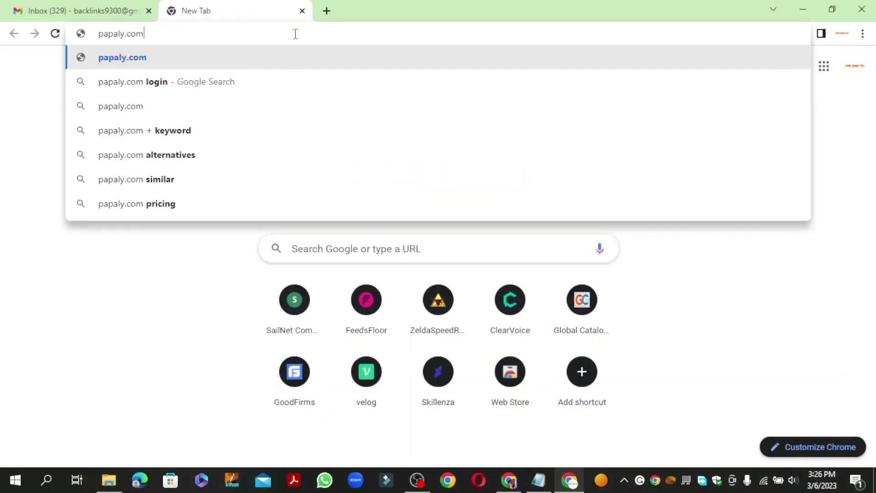
pyautogui.press('Return')
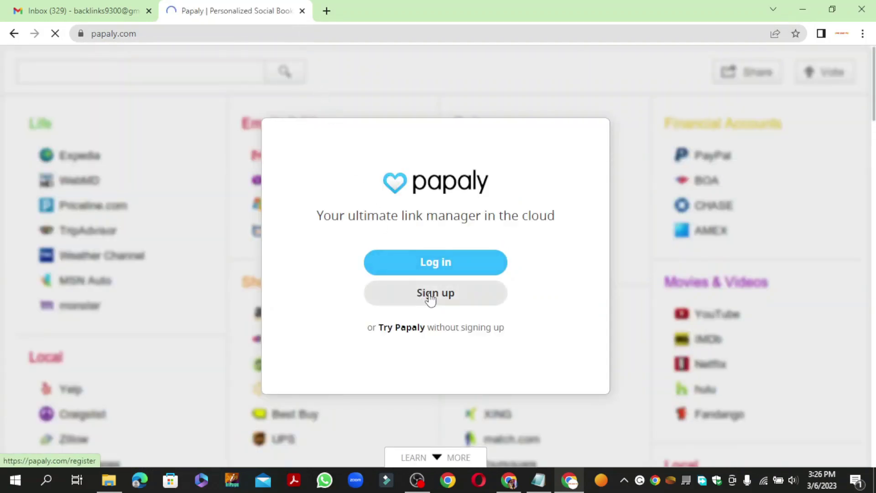
# - Start sign-up, autofill the saved email and enter the password in both fields
pyautogui.click(431, 297)
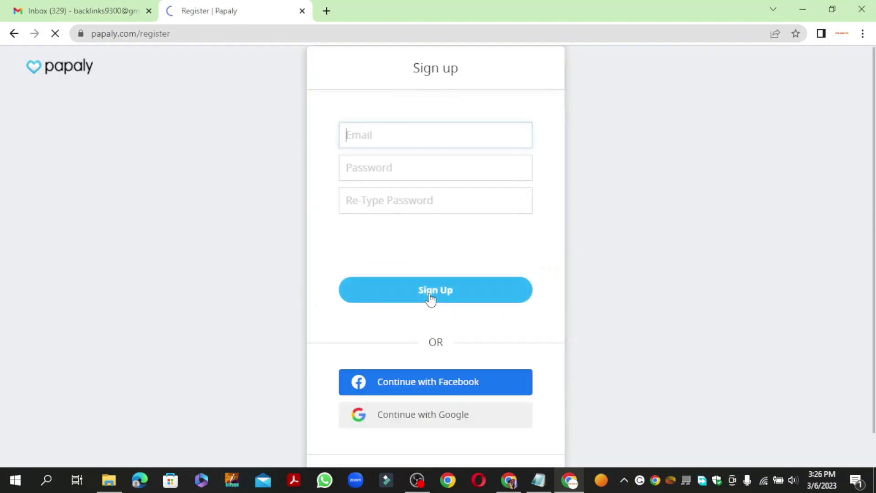
pyautogui.click(357, 135)
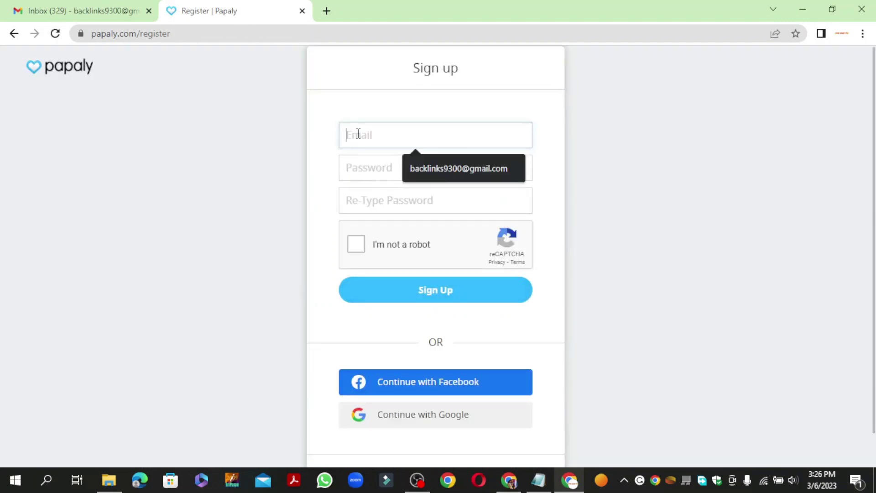
pyautogui.click(457, 168)
pyautogui.click(389, 167)
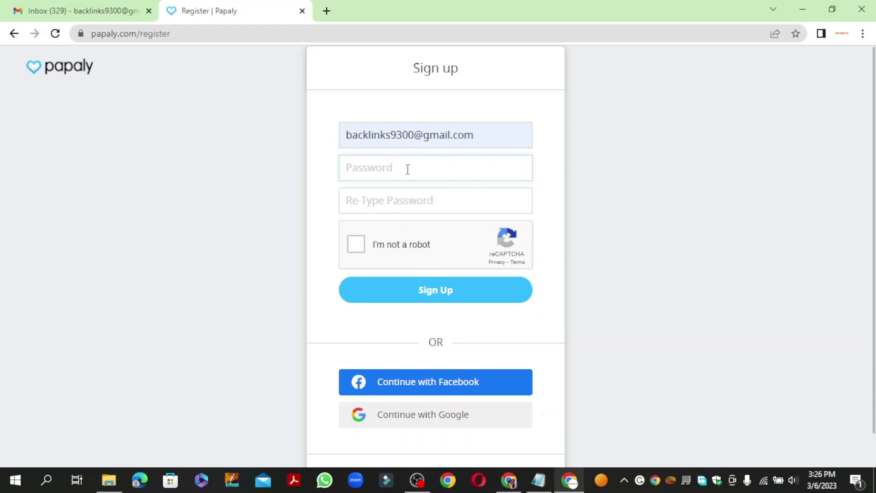
pyautogui.click(407, 168)
pyautogui.hotkey('ctrl', 'v')
pyautogui.click(387, 200)
pyautogui.hotkey('ctrl', 'v')
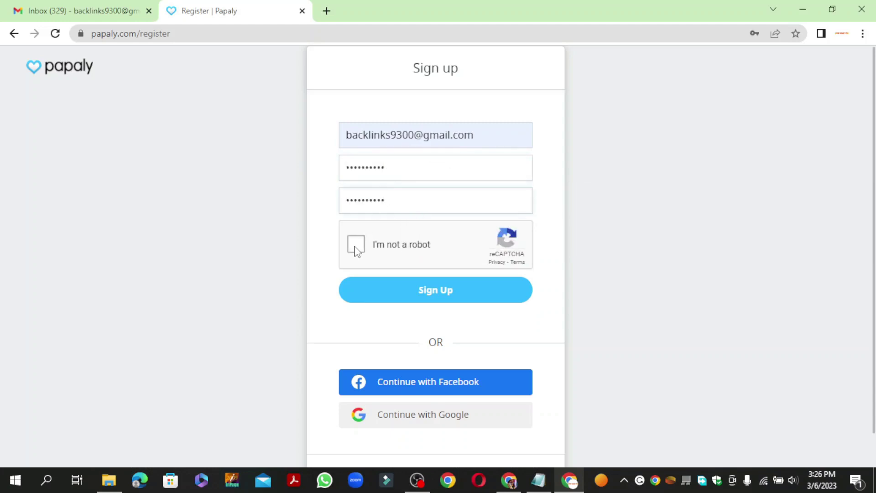
# - Pass the chimney image captcha and submit the Papaly registration
pyautogui.click(356, 244)
pyautogui.click(469, 236)
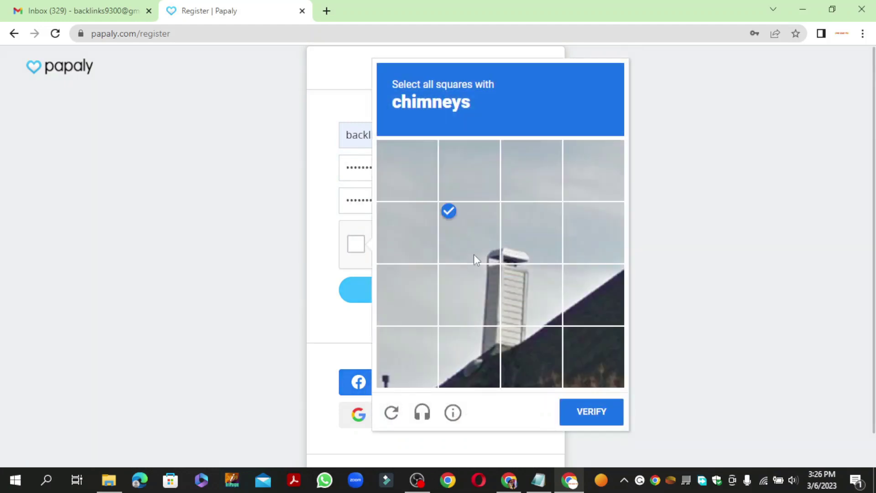
pyautogui.click(469, 294)
pyautogui.click(531, 237)
pyautogui.click(530, 295)
pyautogui.click(531, 353)
pyautogui.click(468, 356)
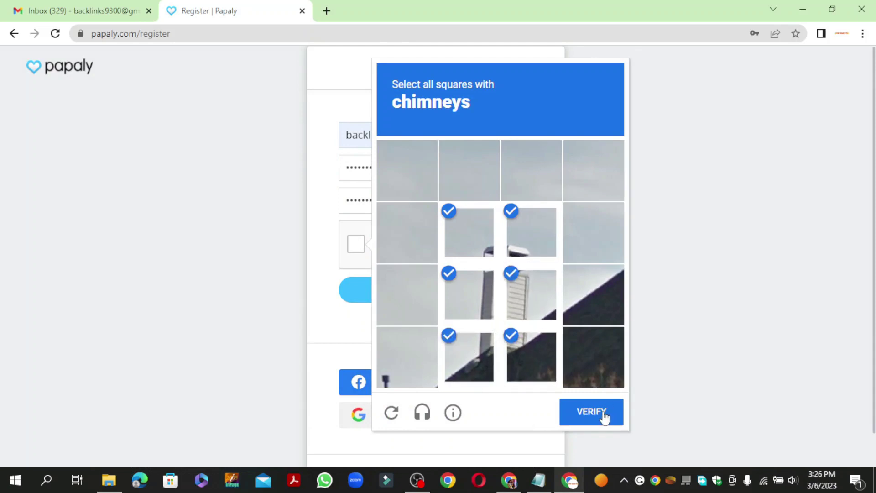
pyautogui.click(604, 411)
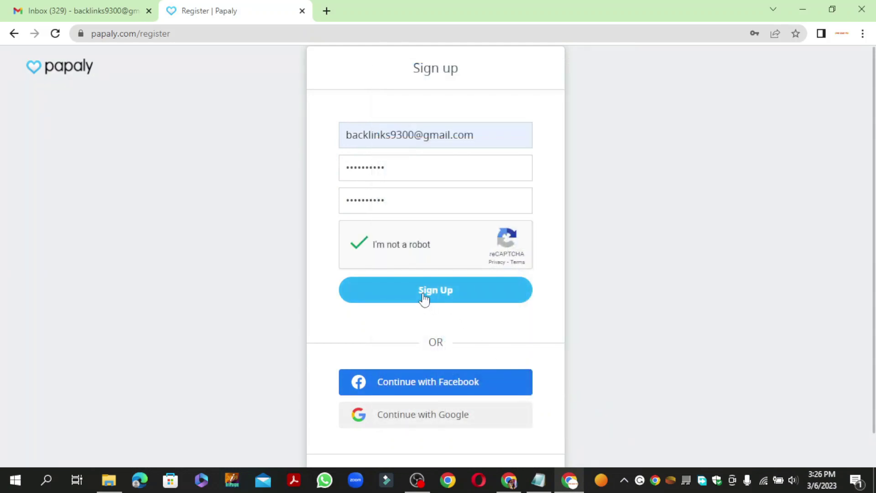
pyautogui.click(424, 292)
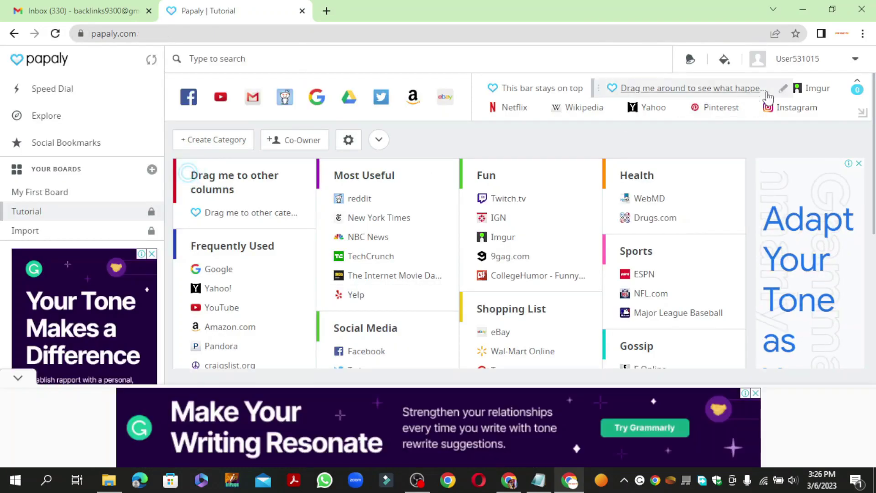
# - Choose Account Settings from the User531015 account menu
pyautogui.click(798, 58)
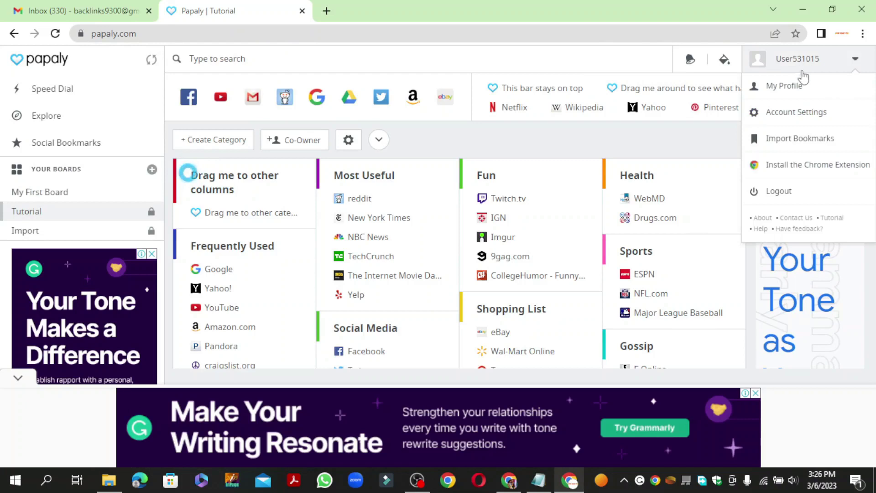
pyautogui.click(796, 112)
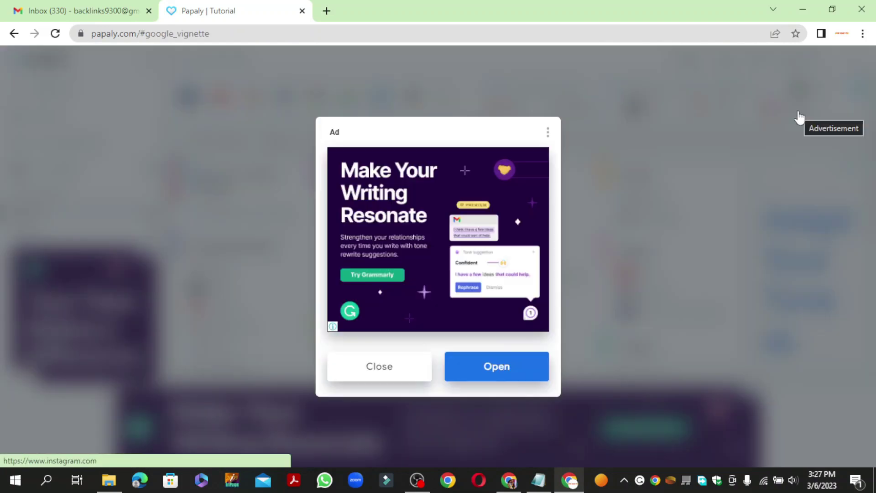
# - Dismiss the ad and upload a new profile photo from an image file
pyautogui.click(385, 370)
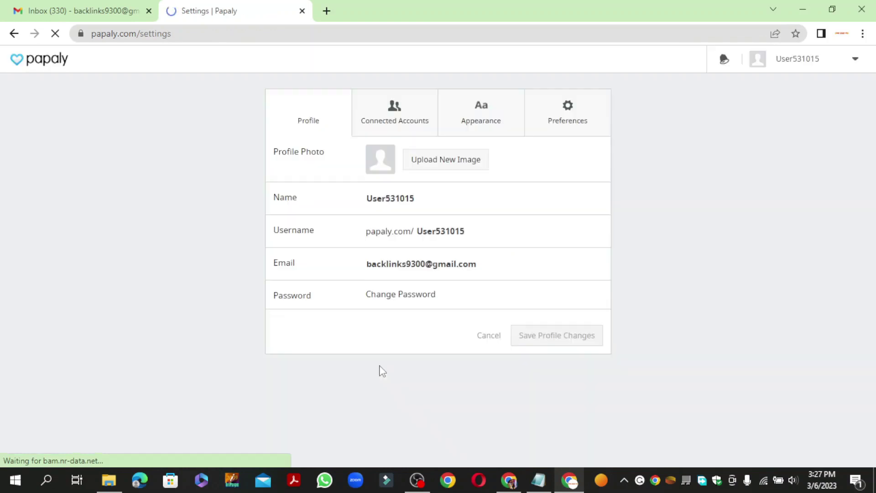
pyautogui.click(430, 160)
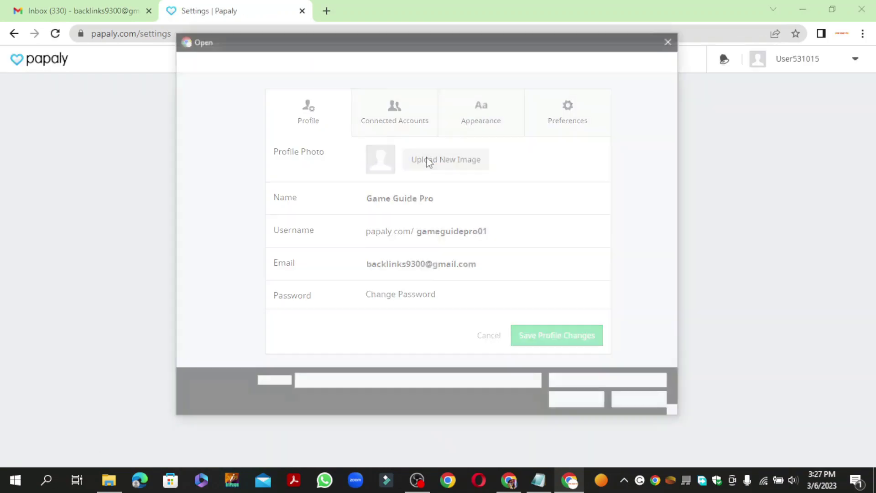
pyautogui.doubleClick(410, 154)
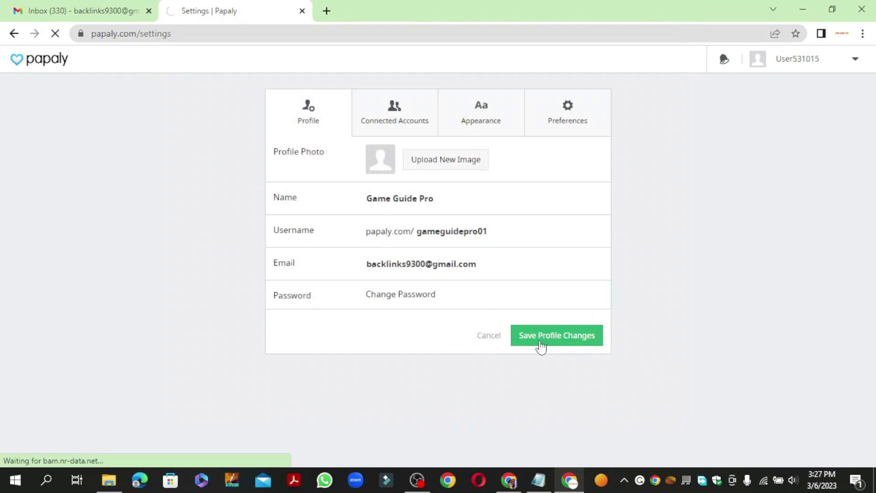
pyautogui.click(554, 339)
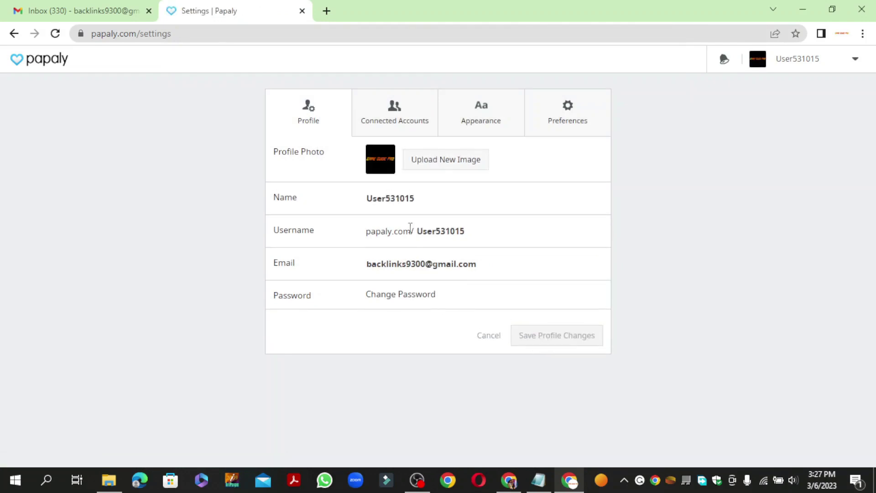
# - Change the name to Game Guide Pro and username to gameguidepro01, then save
pyautogui.click(391, 199)
pyautogui.doubleClick(391, 199)
pyautogui.write('Game Guide Pro')
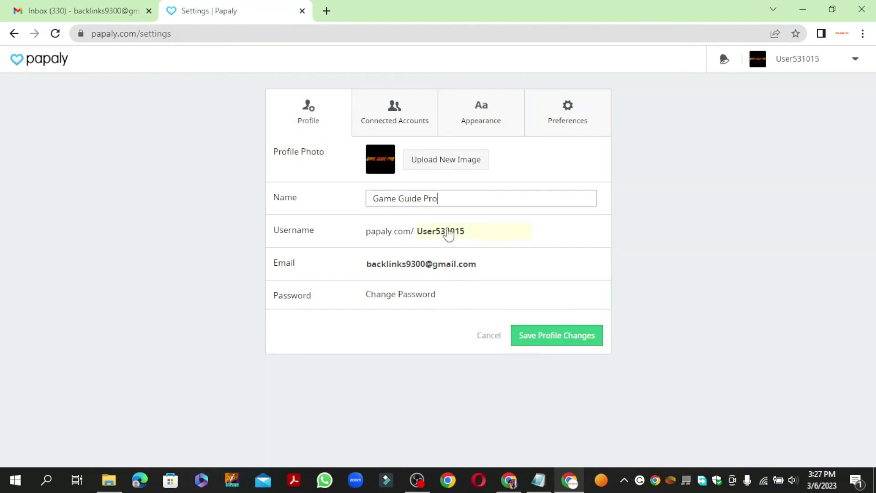
pyautogui.click(449, 231)
pyautogui.doubleClick(448, 231)
pyautogui.write('gameguidepro01')
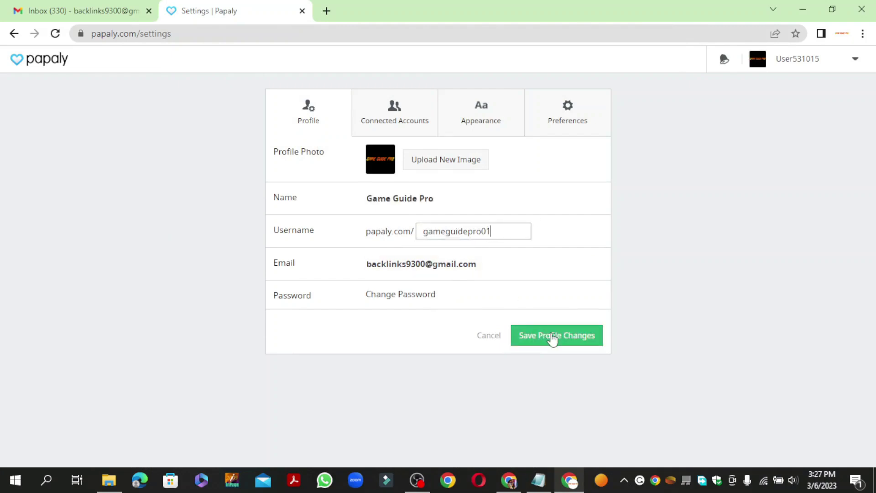
pyautogui.click(553, 338)
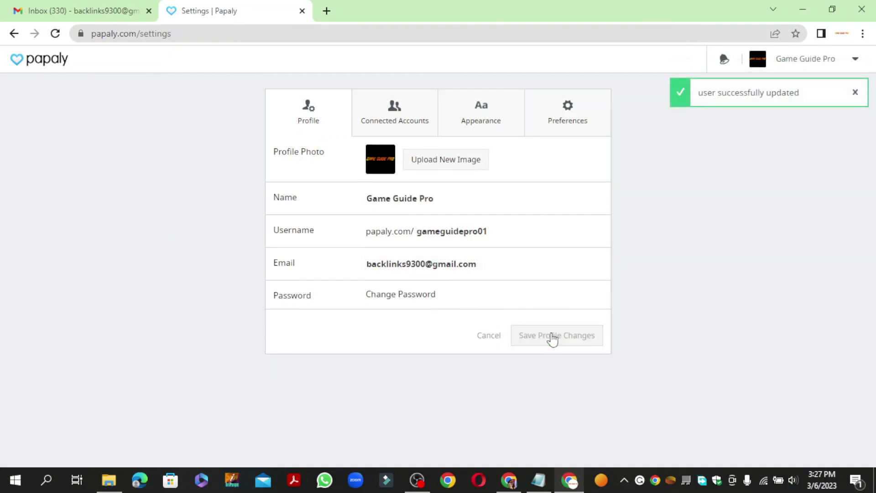
# - Create a Game Guide Pro category with a gaming description on My First Board
pyautogui.click(39, 60)
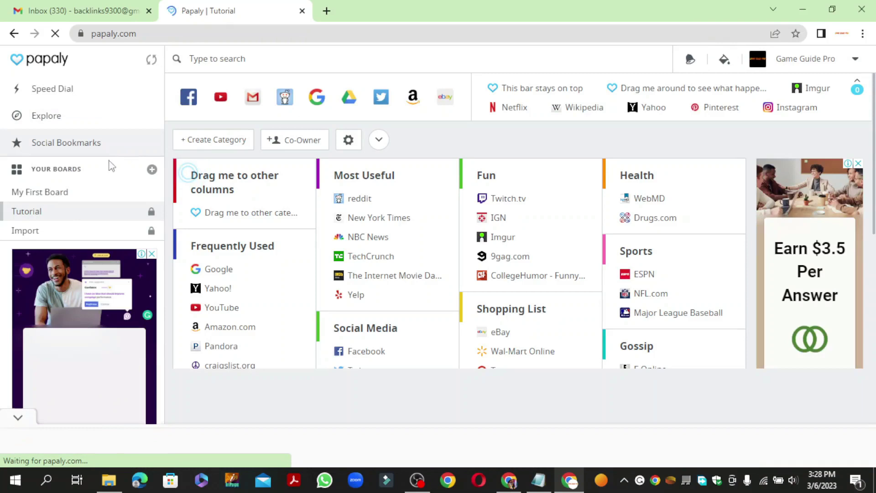
pyautogui.click(64, 194)
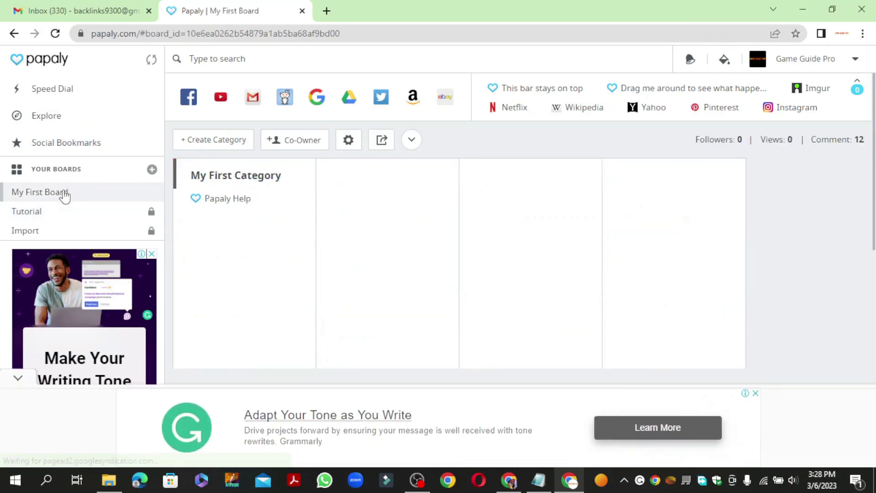
pyautogui.click(224, 143)
pyautogui.write('Game Guide Pro')
pyautogui.click(214, 261)
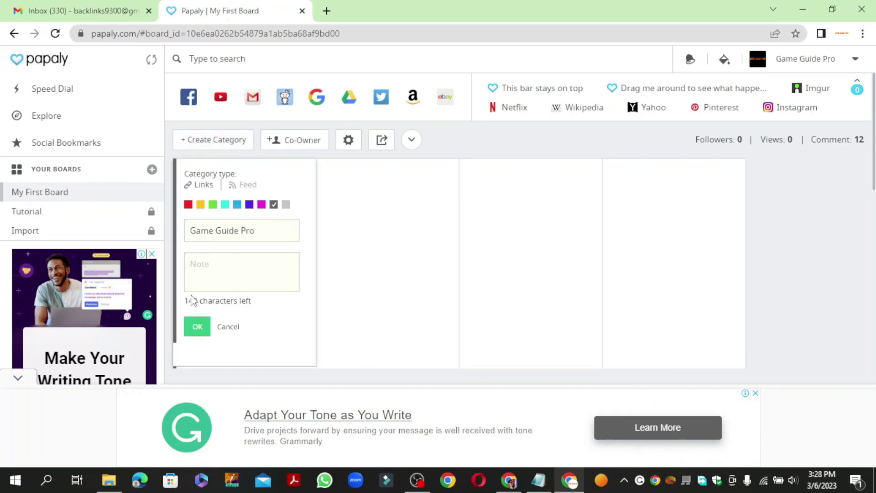
pyautogui.write("A Platform where you'll get the Latest News, Reviews, and Tips & Tricks of the PC & Mobile Games.")
pyautogui.click(198, 327)
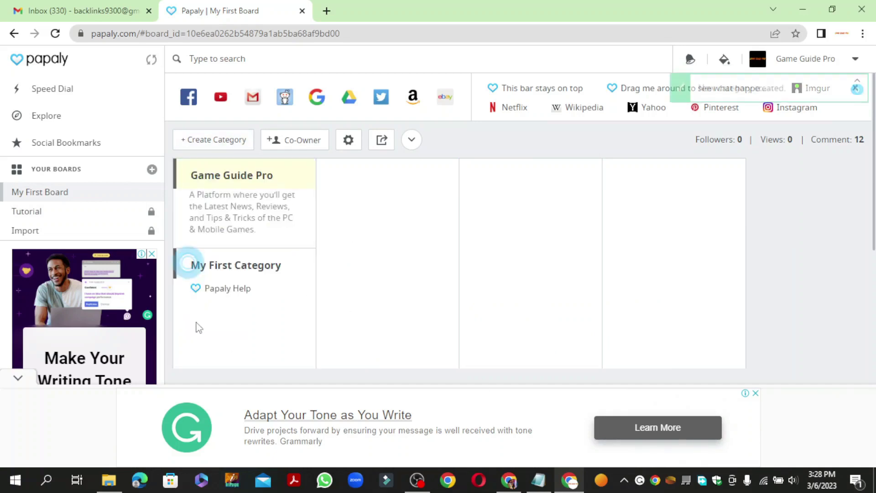
# - Bookmark gameguidepro.com inside the Game Guide Pro category
pyautogui.click(284, 176)
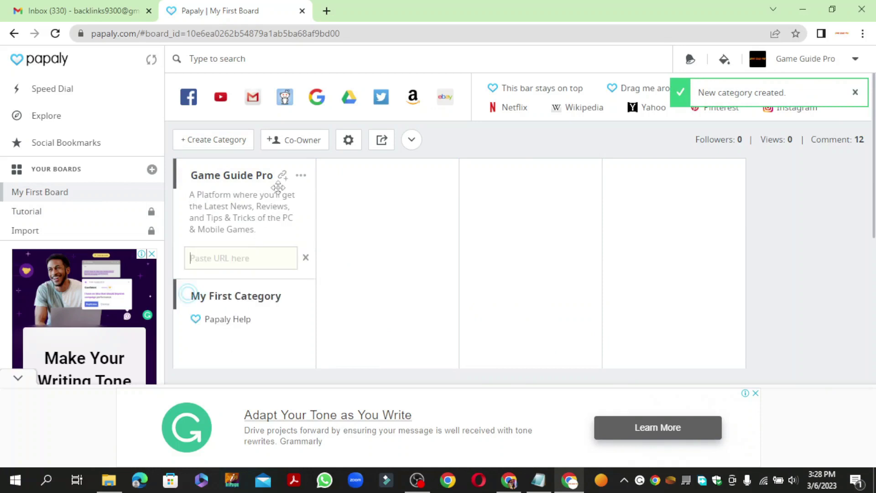
pyautogui.click(216, 257)
pyautogui.hotkey('ctrl', 'v')
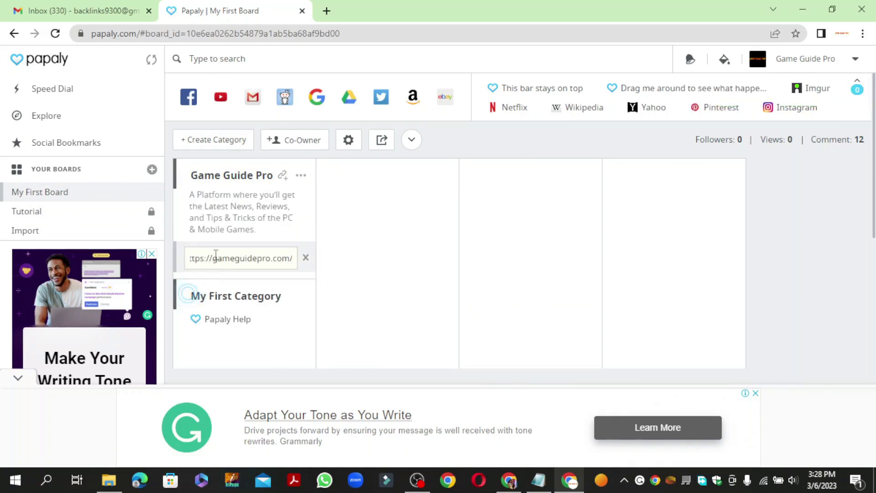
pyautogui.press('Return')
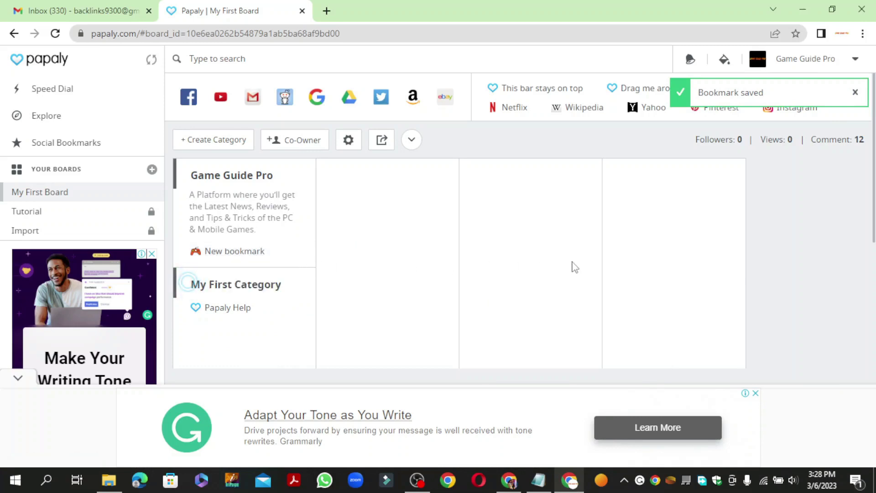
pyautogui.click(801, 59)
# - Check the gameguidepro.com bookmark on the public My First Board, then minimize Chrome
pyautogui.click(784, 86)
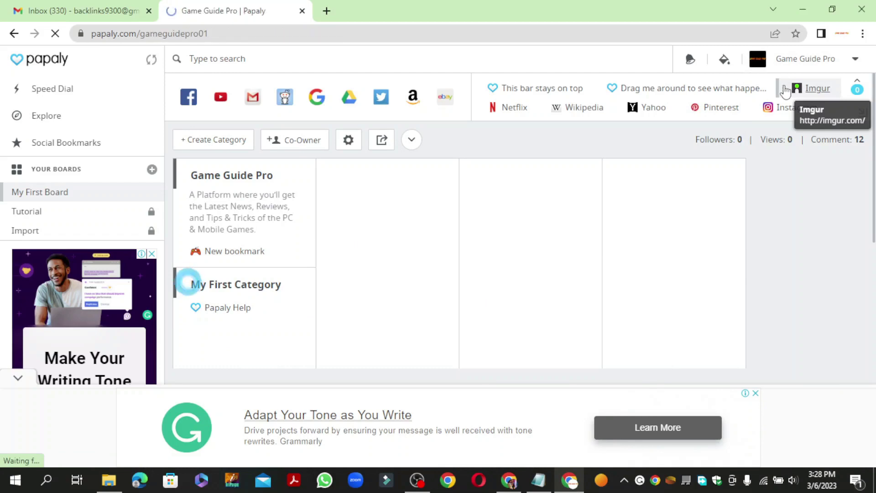
pyautogui.scroll(-2, 572, 195)
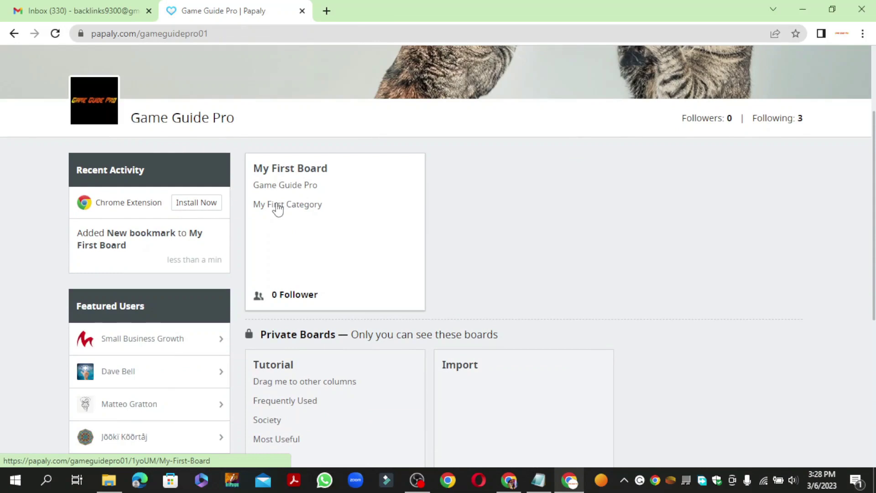
pyautogui.click(296, 172)
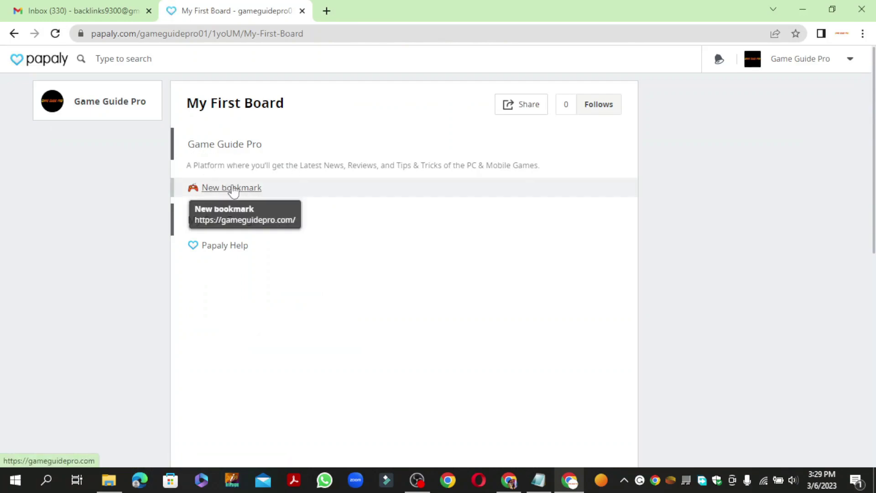
pyautogui.click(324, 33)
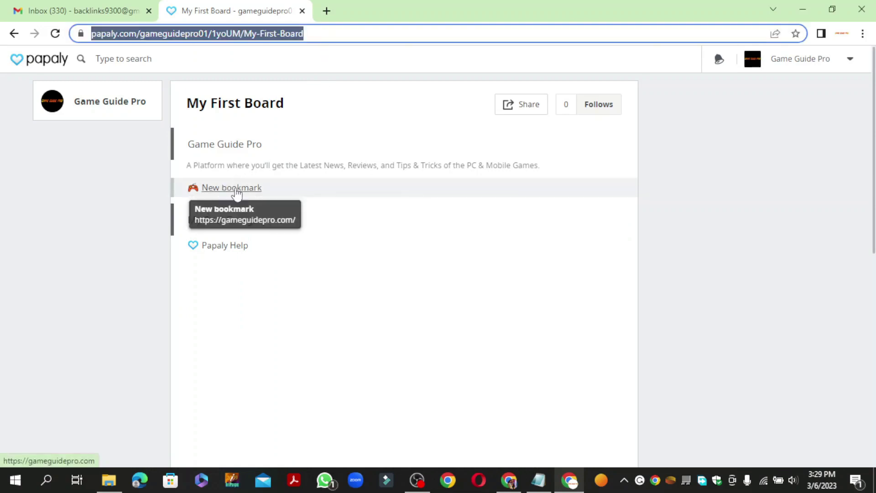
pyautogui.click(803, 9)
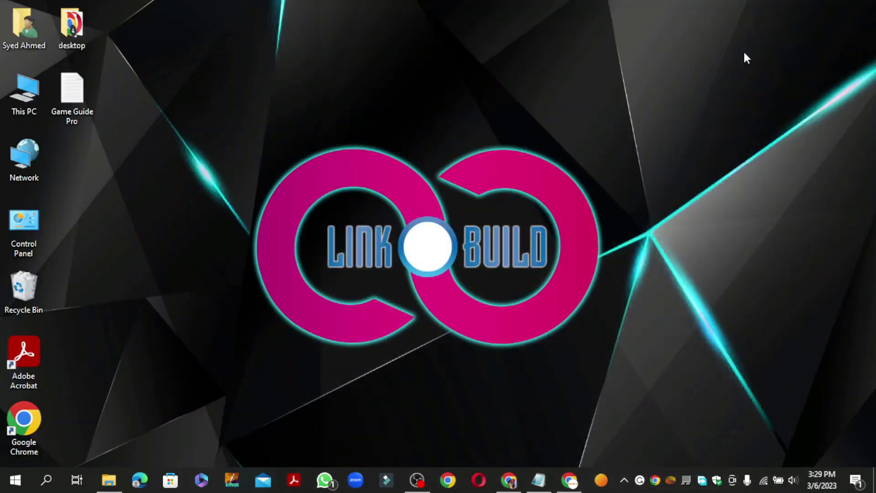